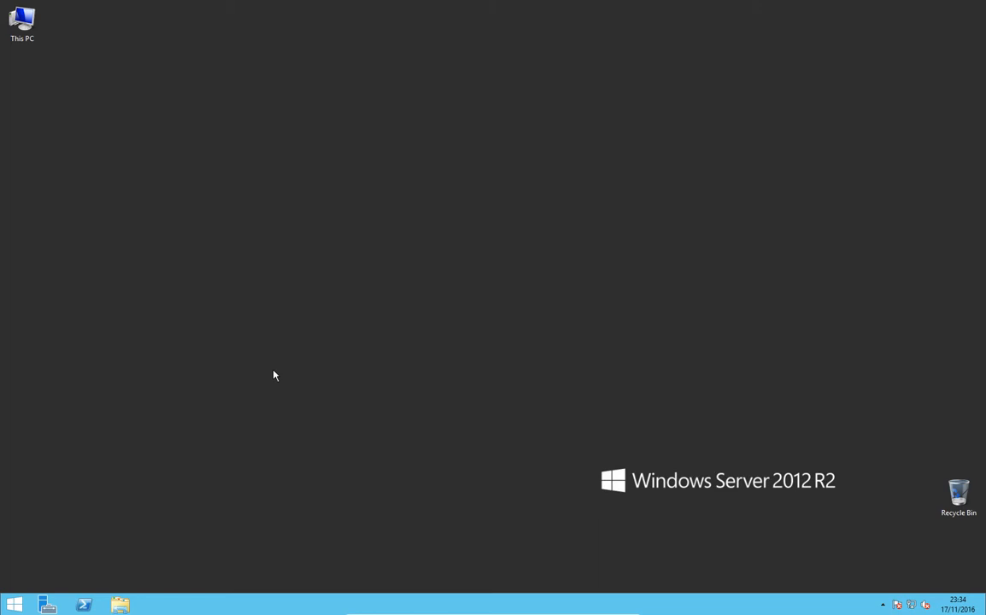
Step: Start adding roles and features in Server Manager for the local server and select the Remote Access role
right_click(37, 26)
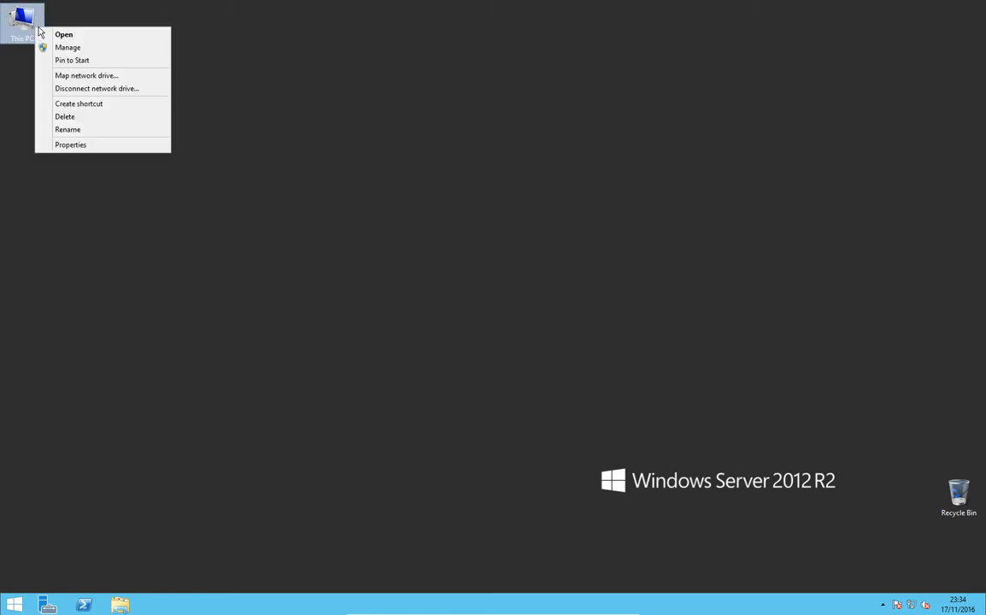
click(90, 50)
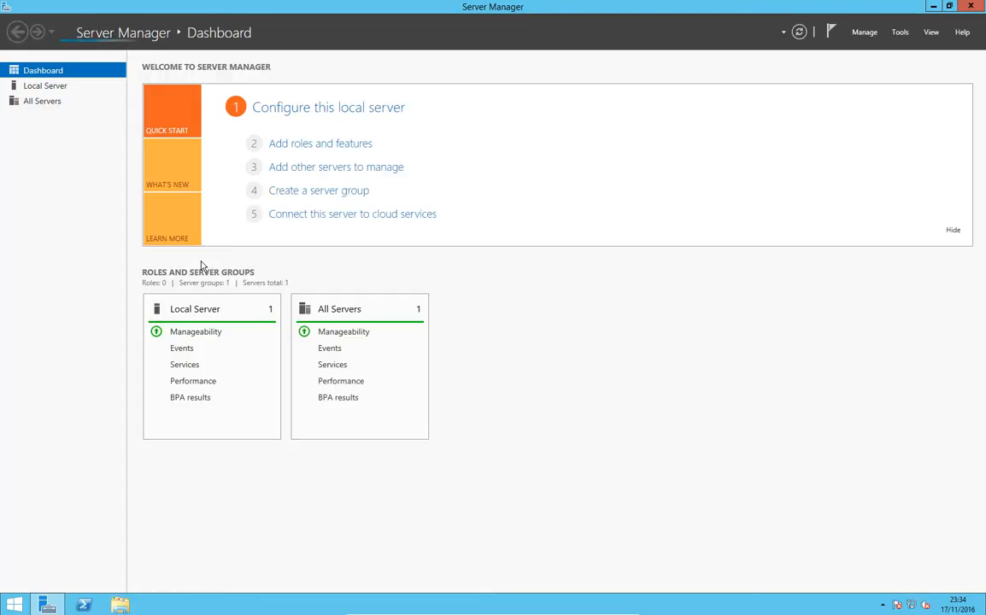
click(344, 151)
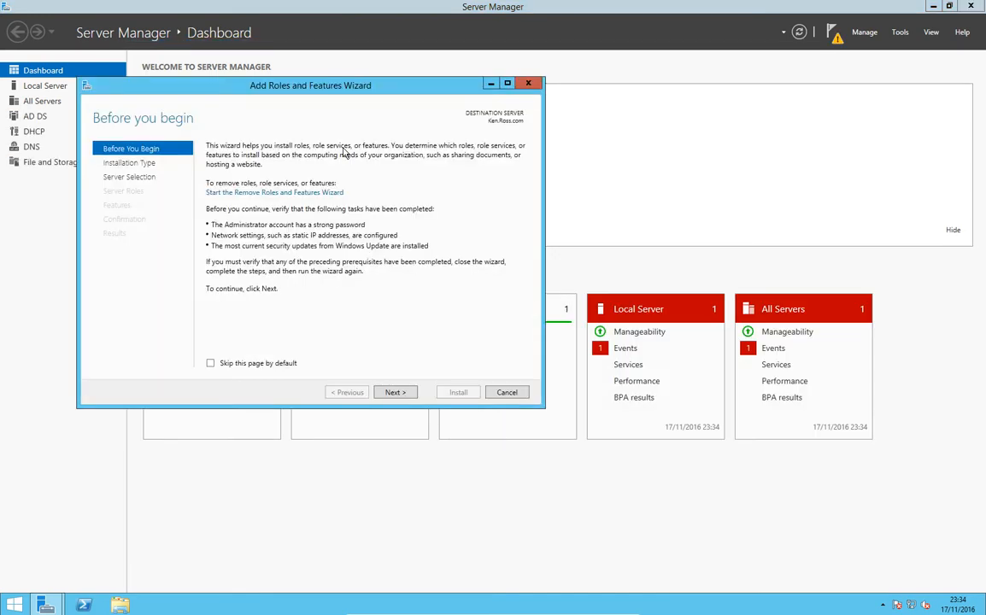
click(394, 392)
click(395, 392)
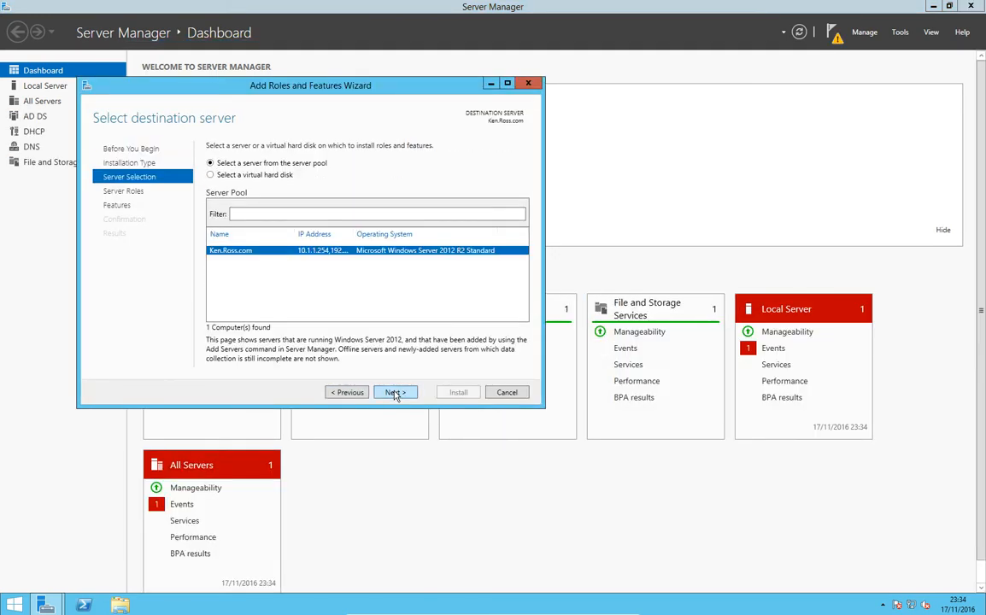
click(394, 393)
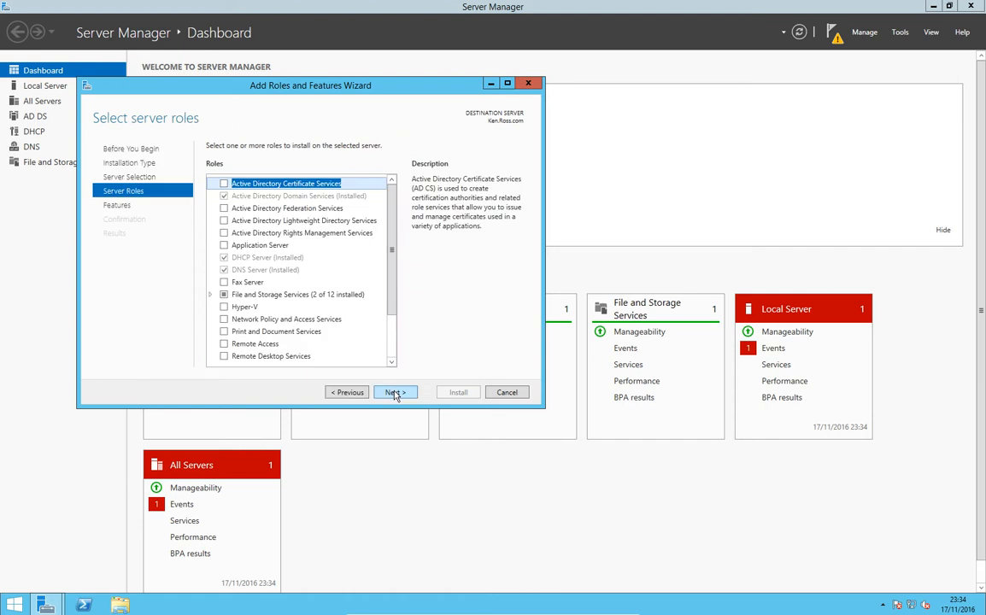
click(223, 345)
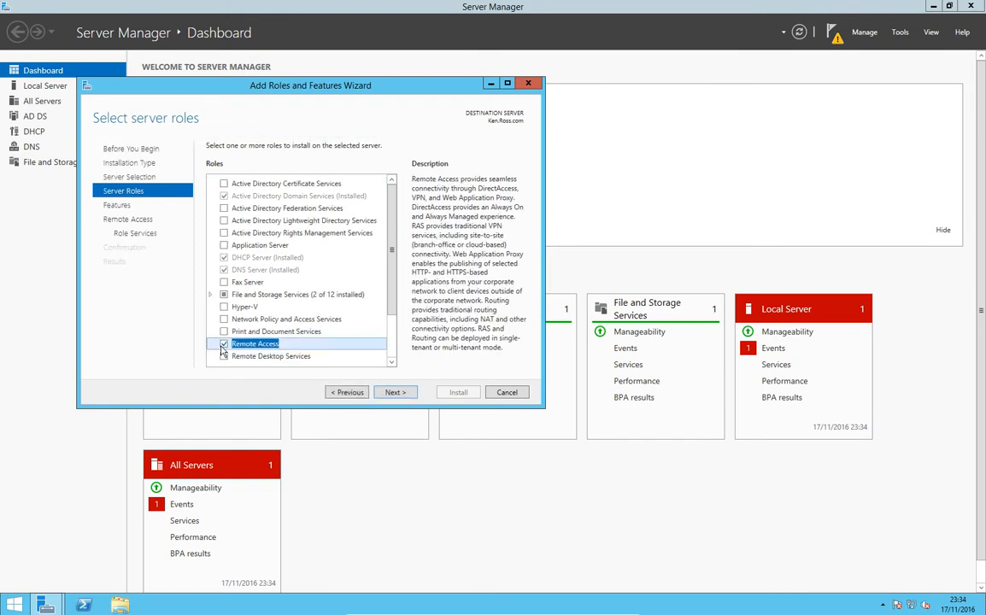
Step: Add the Routing role service for Remote Access, including its required features and management tools
click(393, 393)
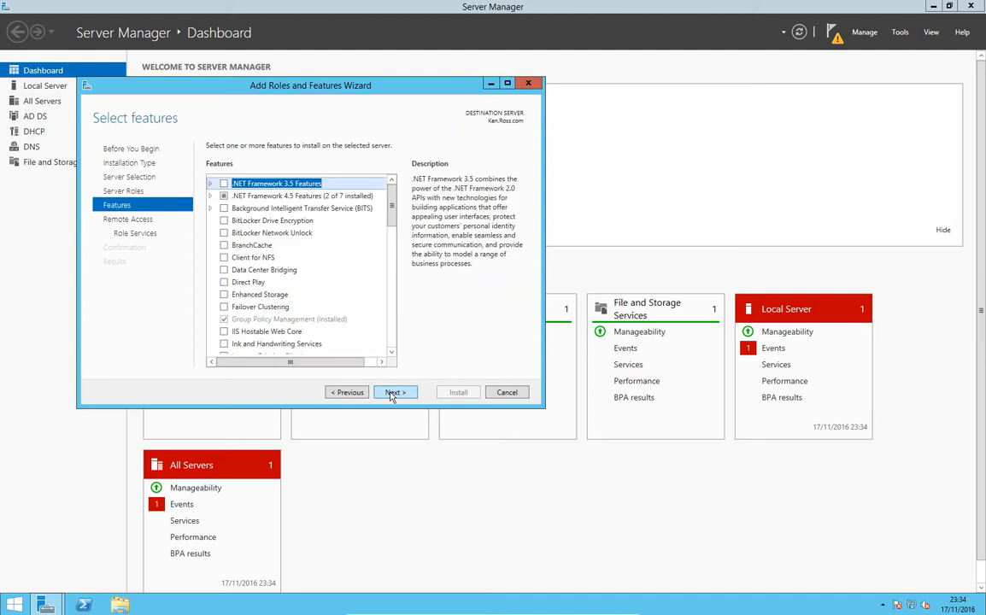
click(392, 393)
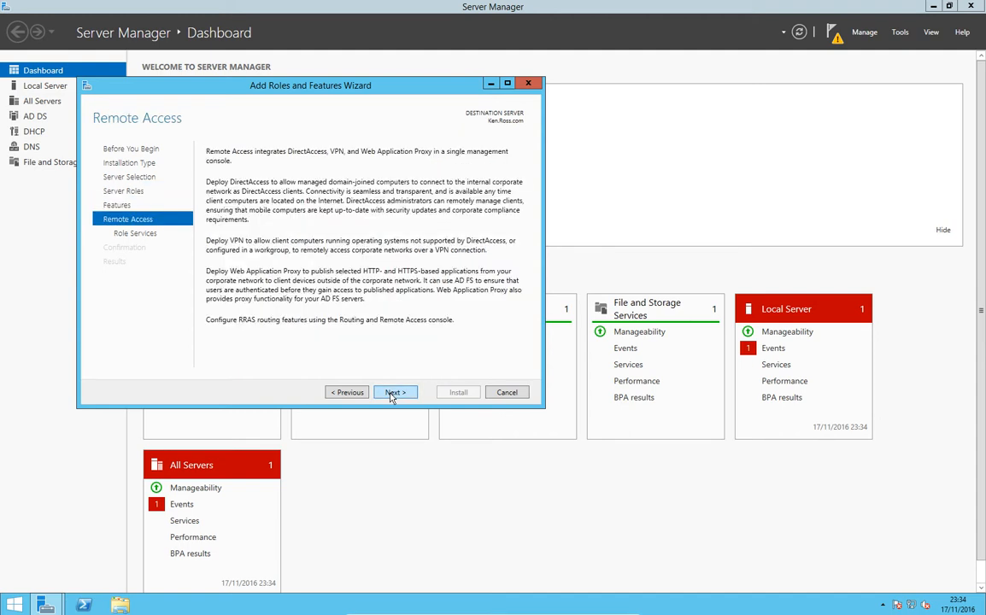
click(392, 393)
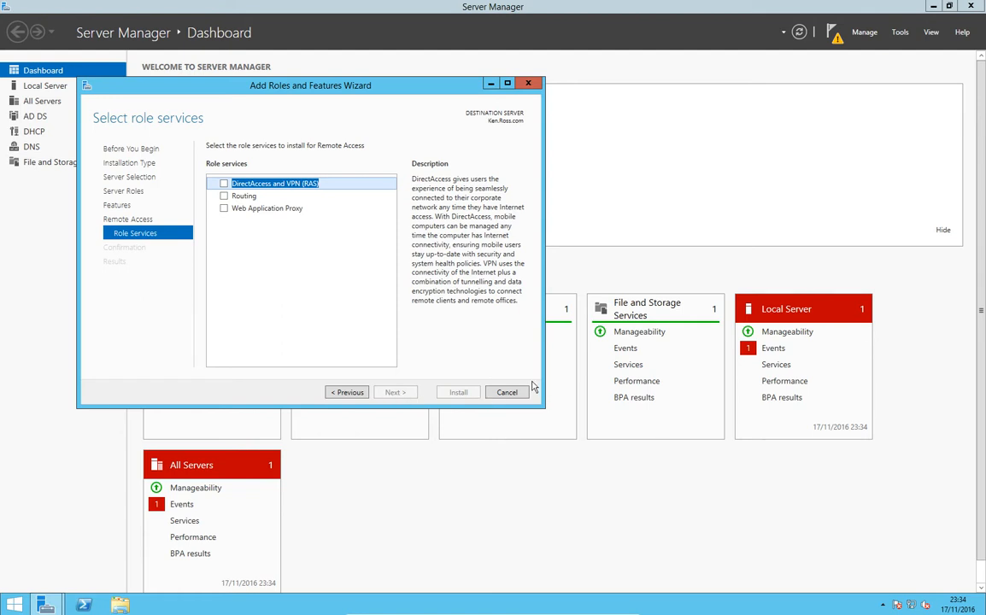
click(225, 196)
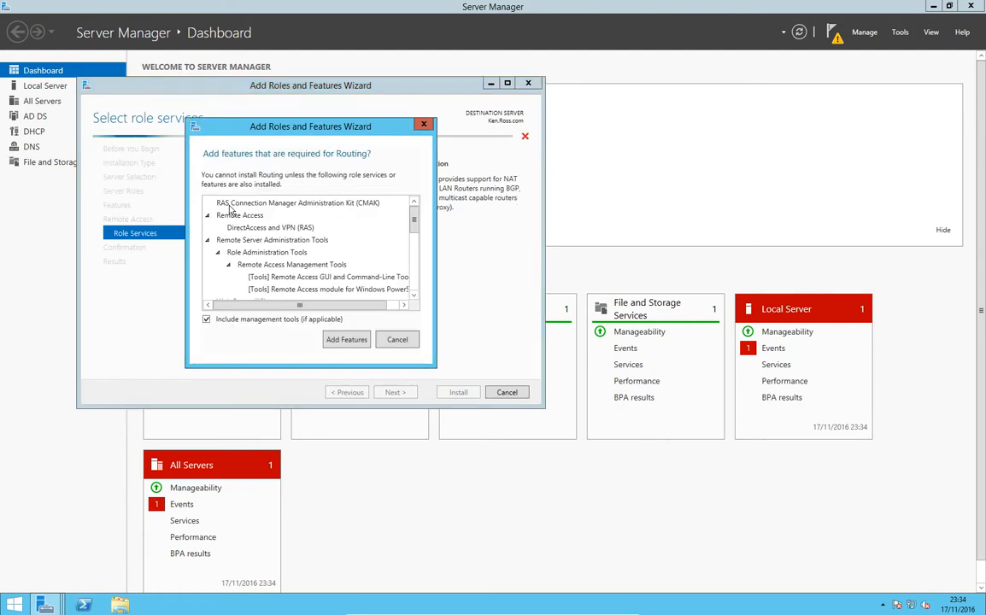
click(345, 340)
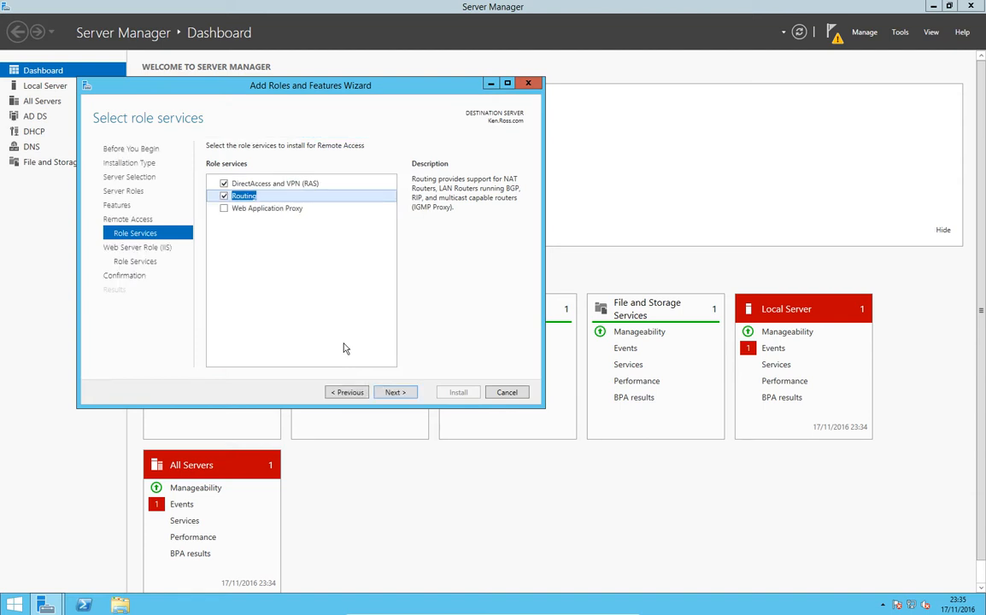
Step: Enable Windows Authentication among the Web Server (IIS) security role services
click(391, 393)
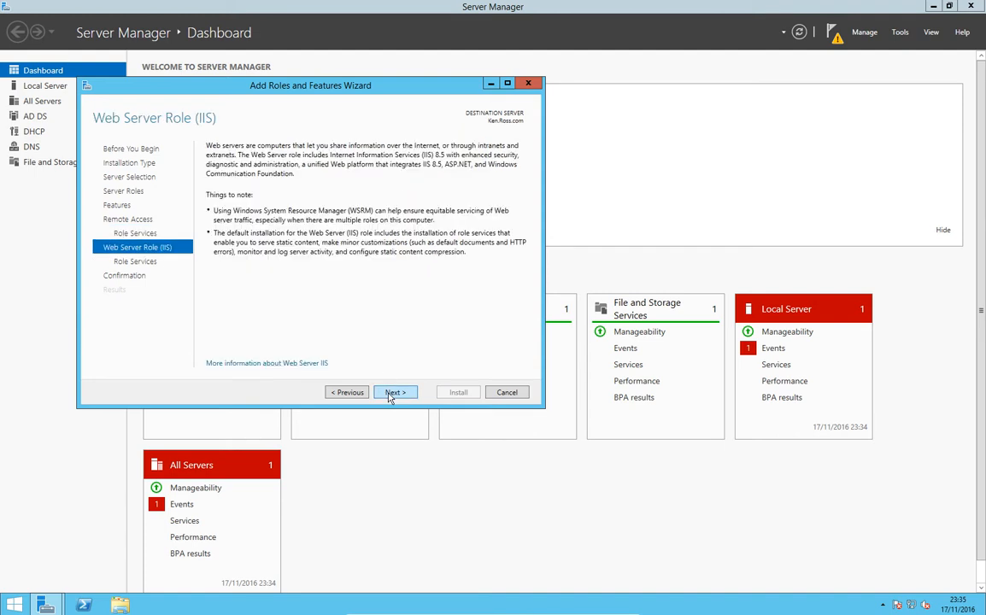
click(390, 394)
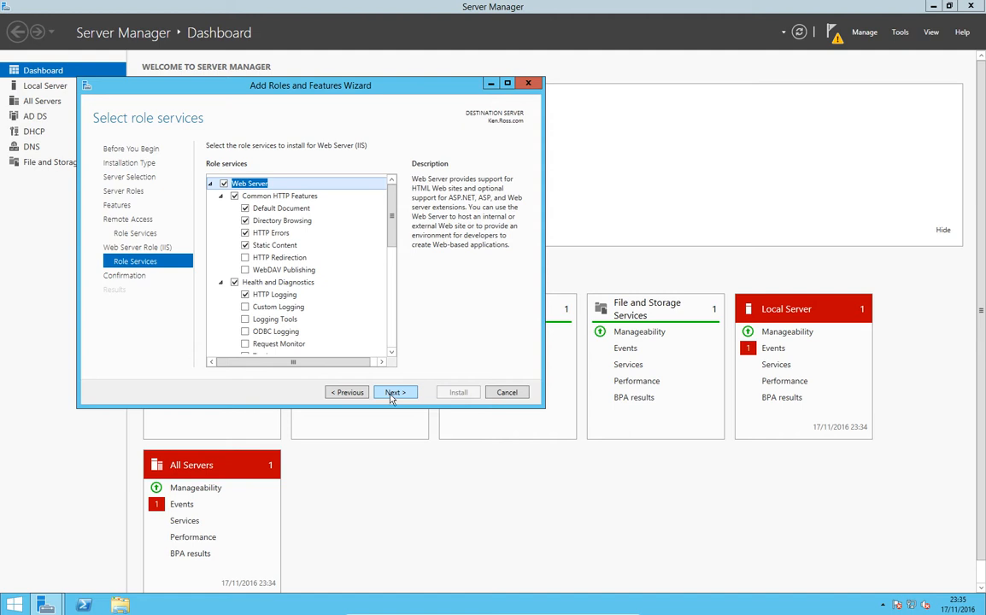
click(391, 354)
click(391, 354)
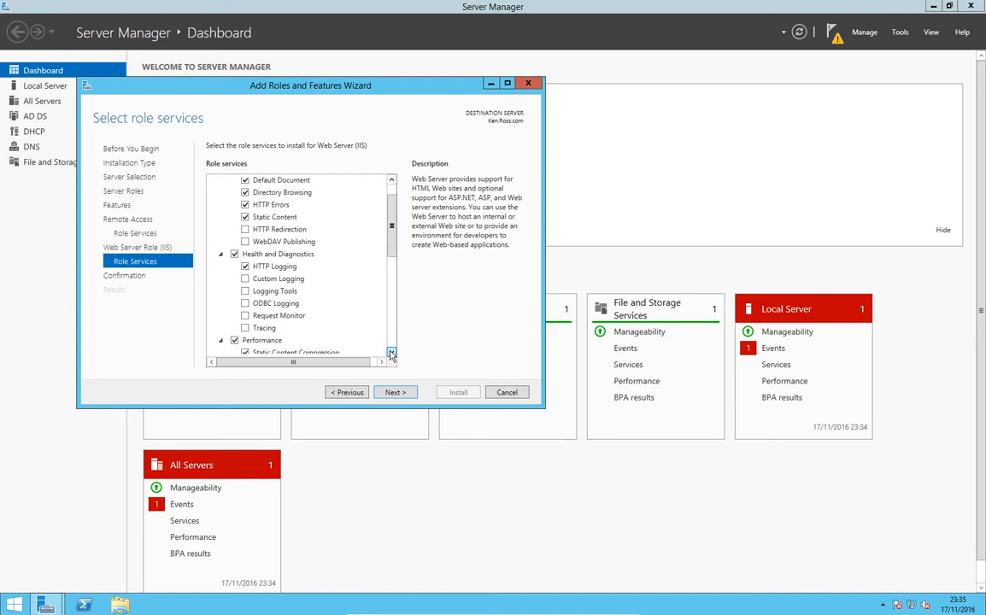
click(392, 354)
click(392, 354)
click(391, 354)
click(392, 354)
click(392, 354)
click(391, 354)
click(391, 354)
click(391, 354)
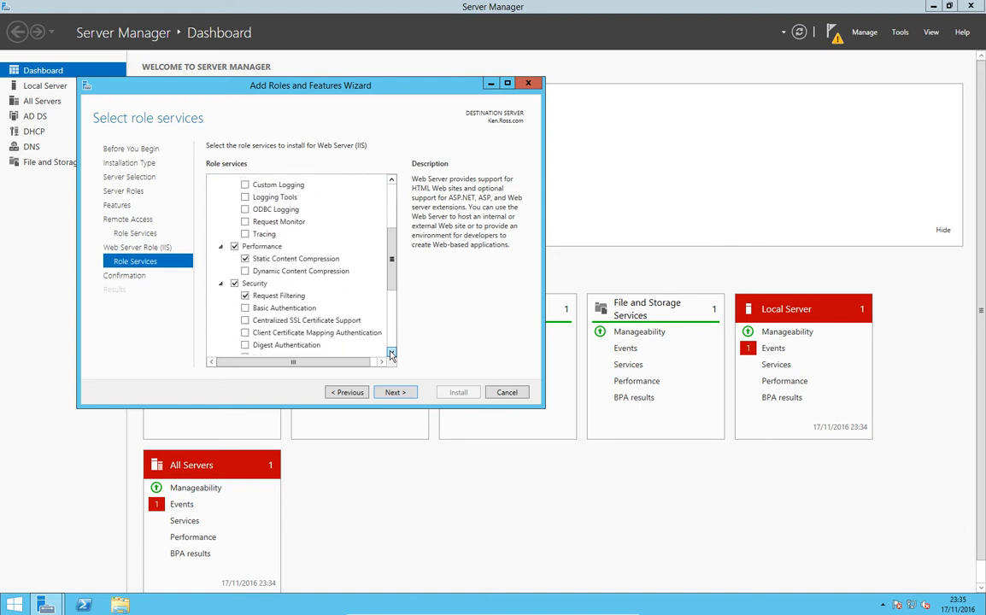
click(391, 353)
click(391, 354)
click(391, 354)
click(391, 353)
click(392, 354)
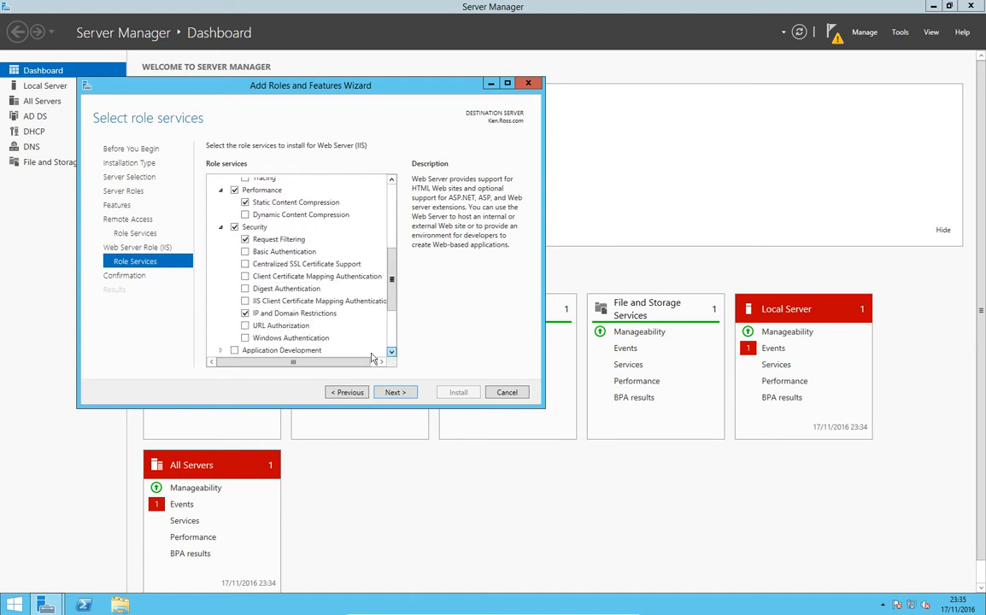
click(253, 337)
click(244, 341)
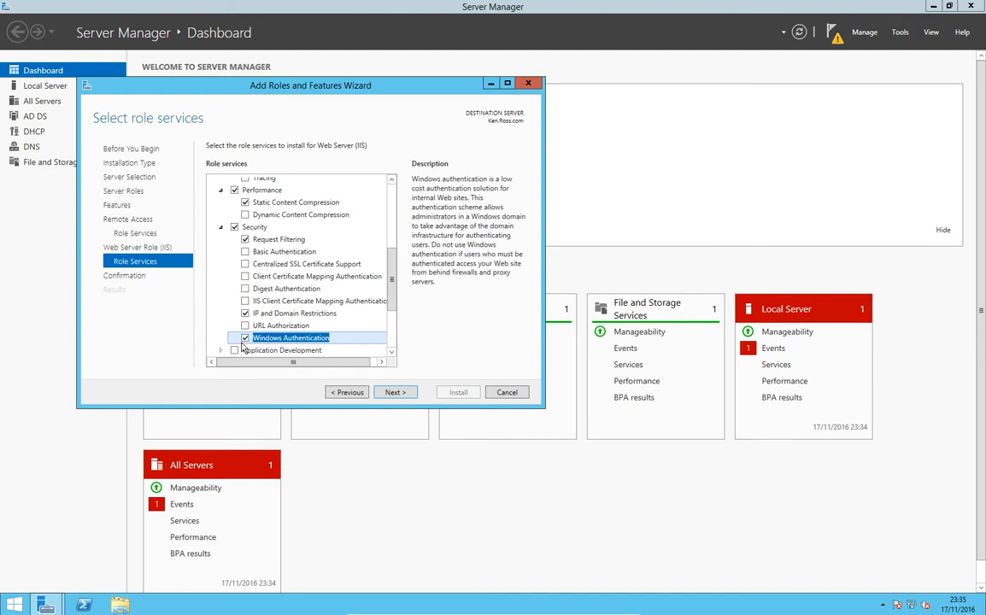
Step: Install the selected roles and features, and close the wizard and Server Manager once the installation completes
click(395, 394)
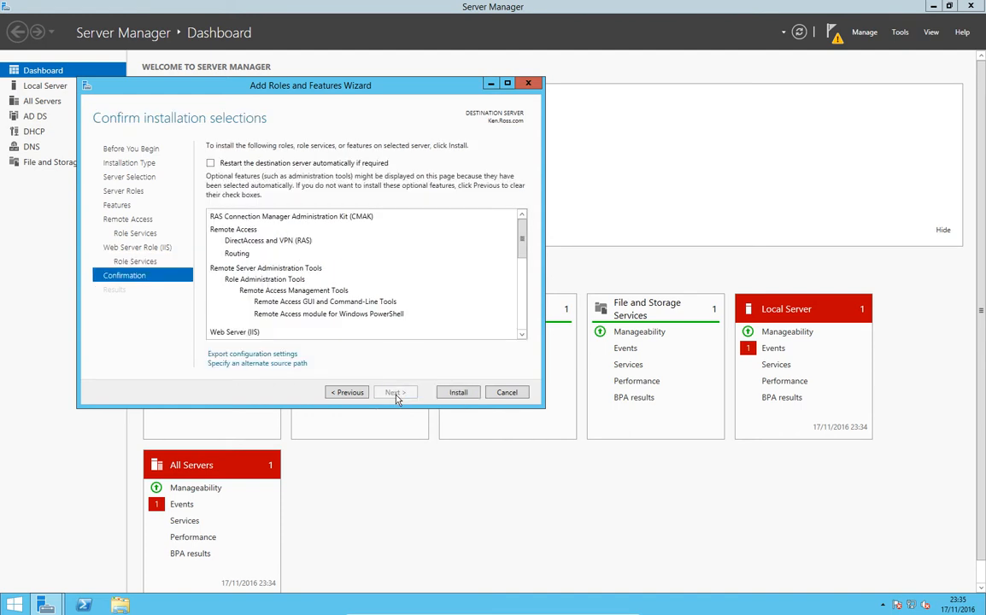
click(458, 393)
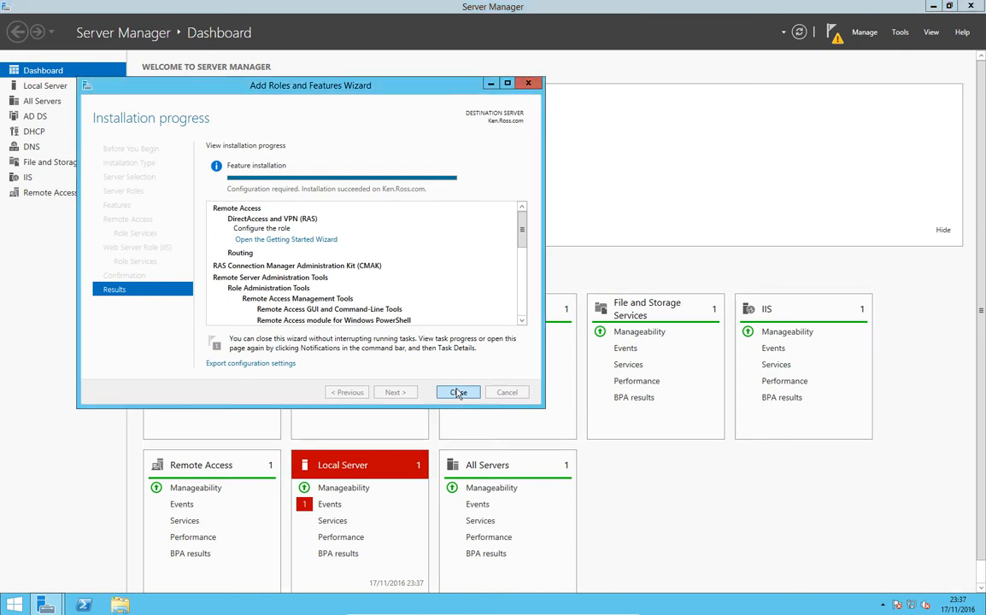
click(458, 392)
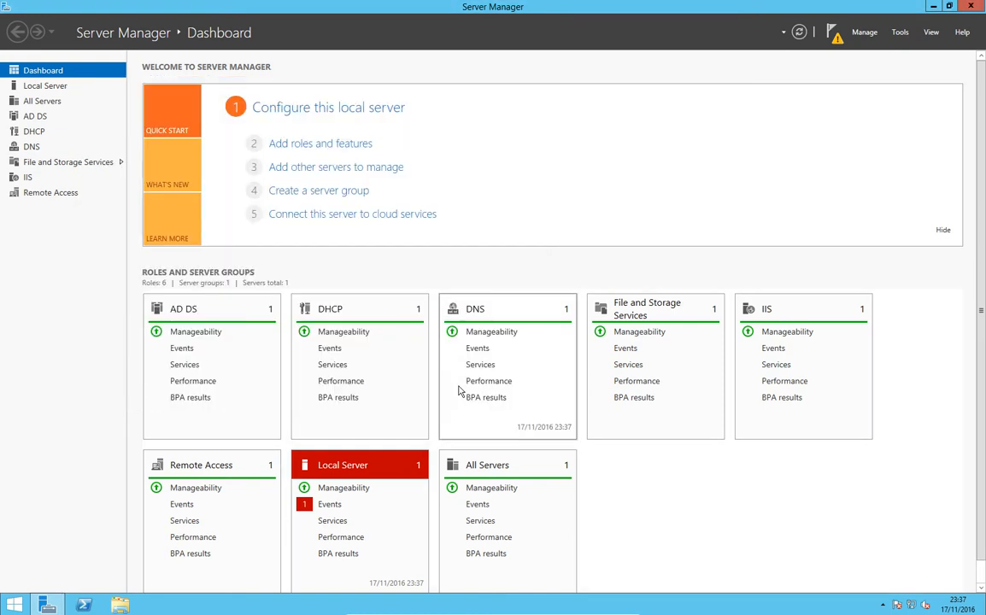
click(970, 7)
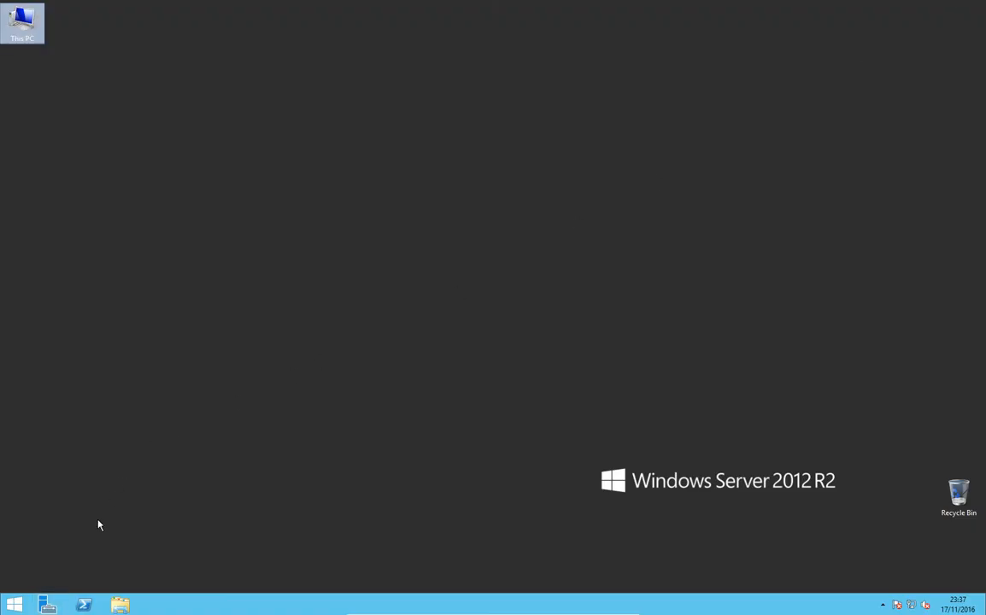
Step: Open the Routing and Remote Access console from Administrative Tools and maximize its window
key(super)
click(103, 453)
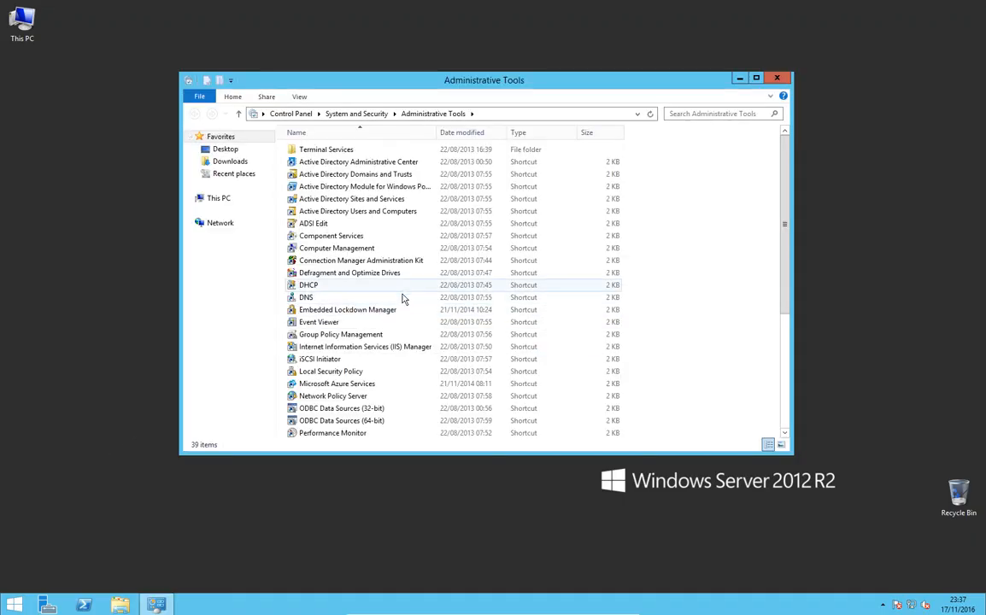
scroll(392, 390, down, 2)
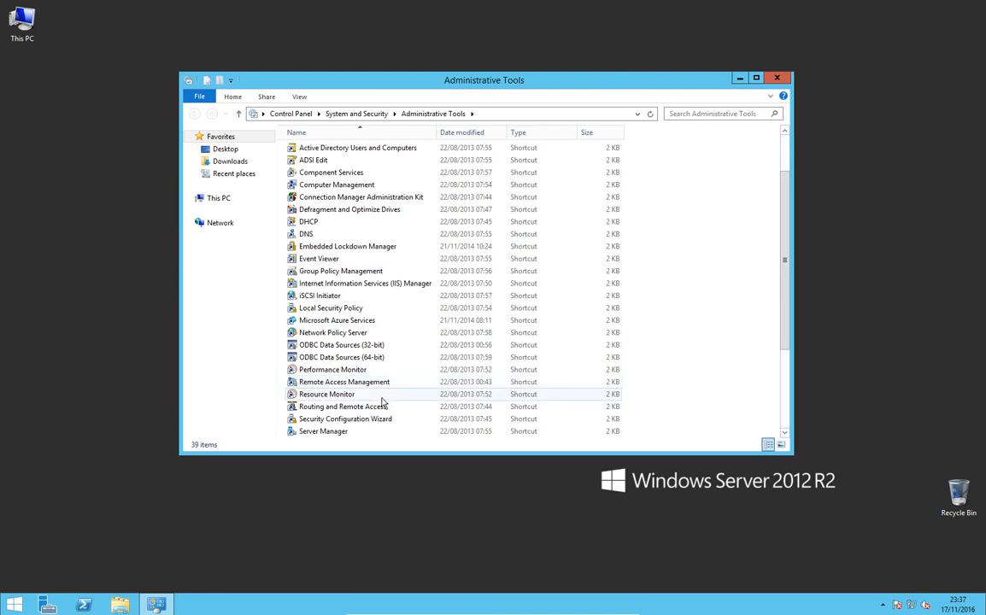
click(373, 409)
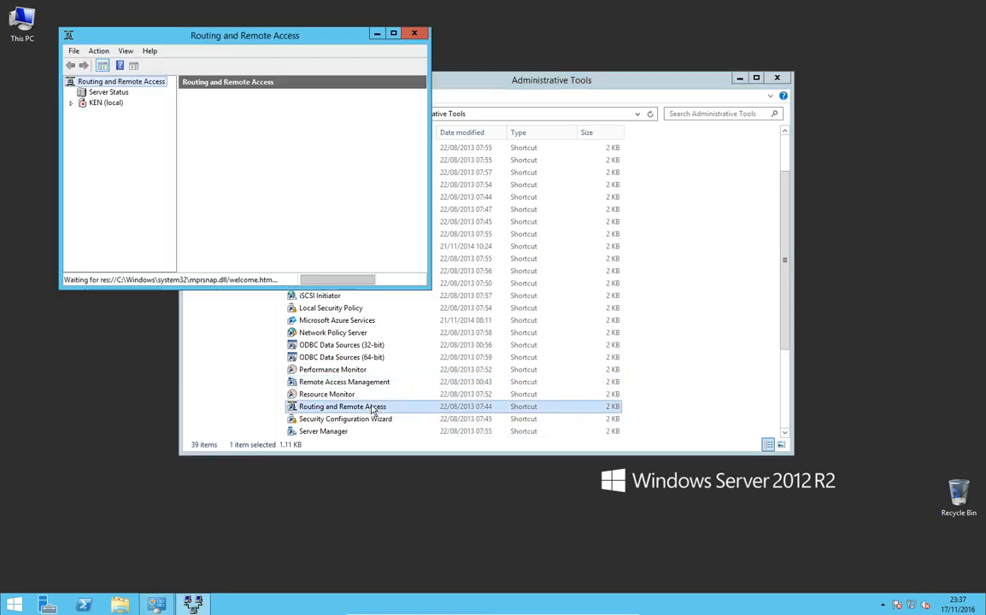
double_click(362, 35)
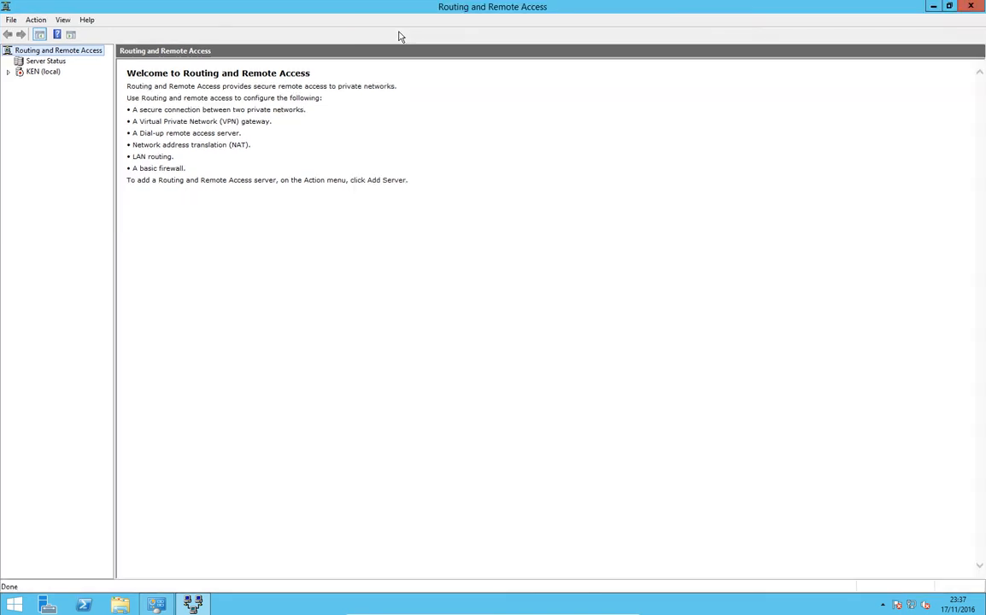
Step: Start configuring and enabling Routing and Remote Access on the local server with the Virtual private network (VPN) access and NAT configuration
click(42, 74)
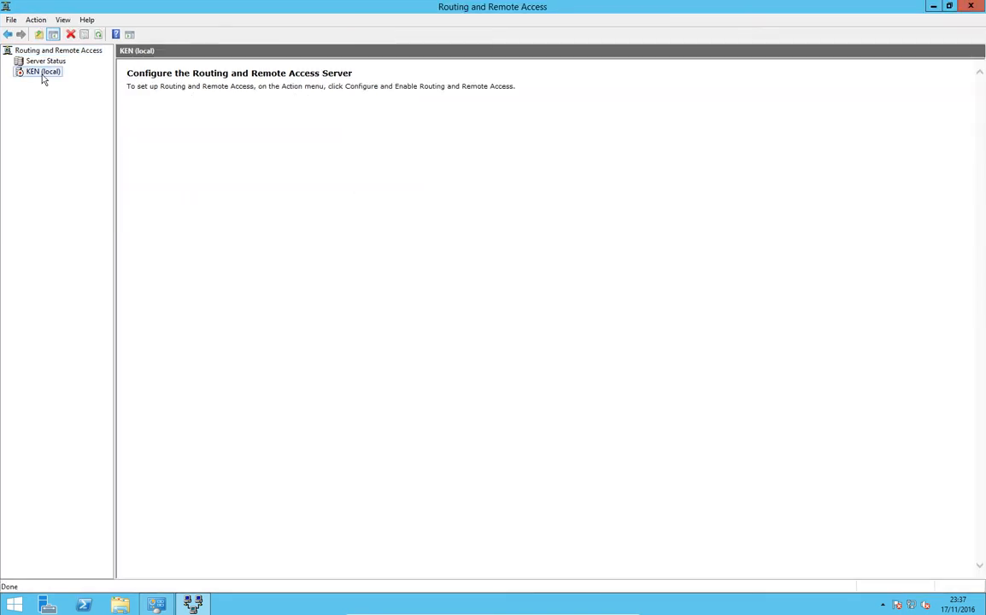
right_click(42, 74)
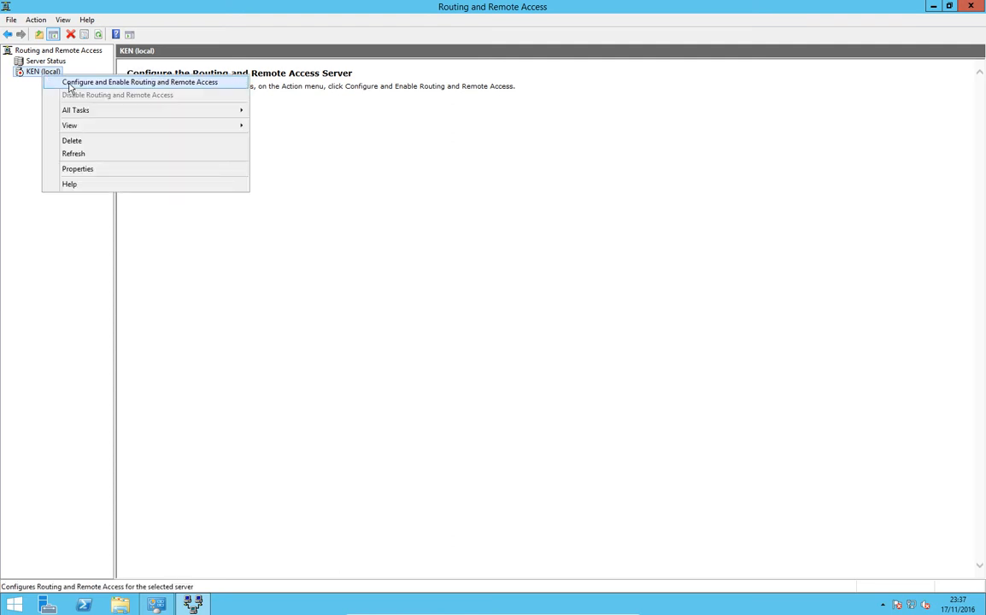
click(74, 83)
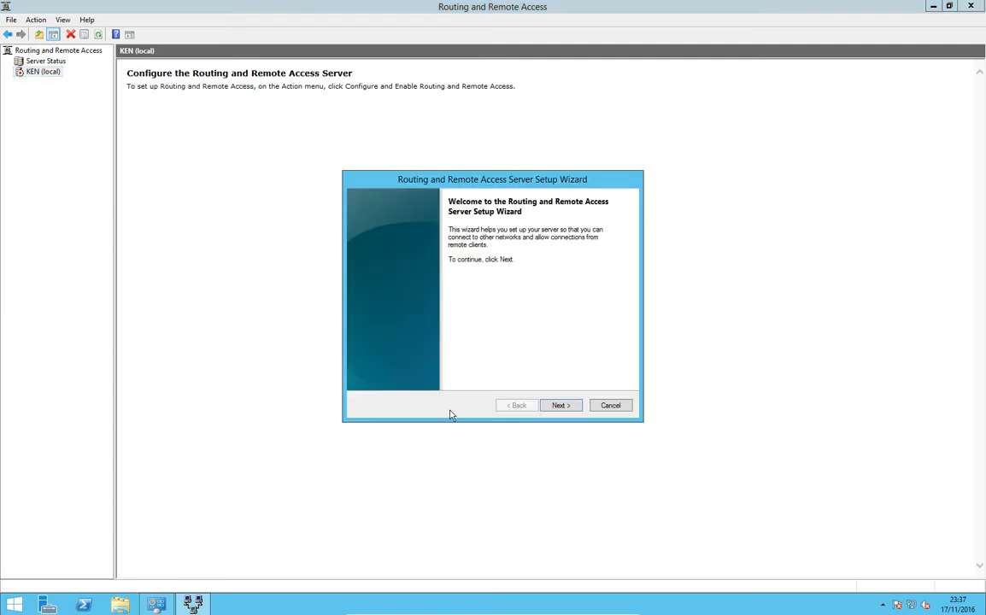
click(565, 406)
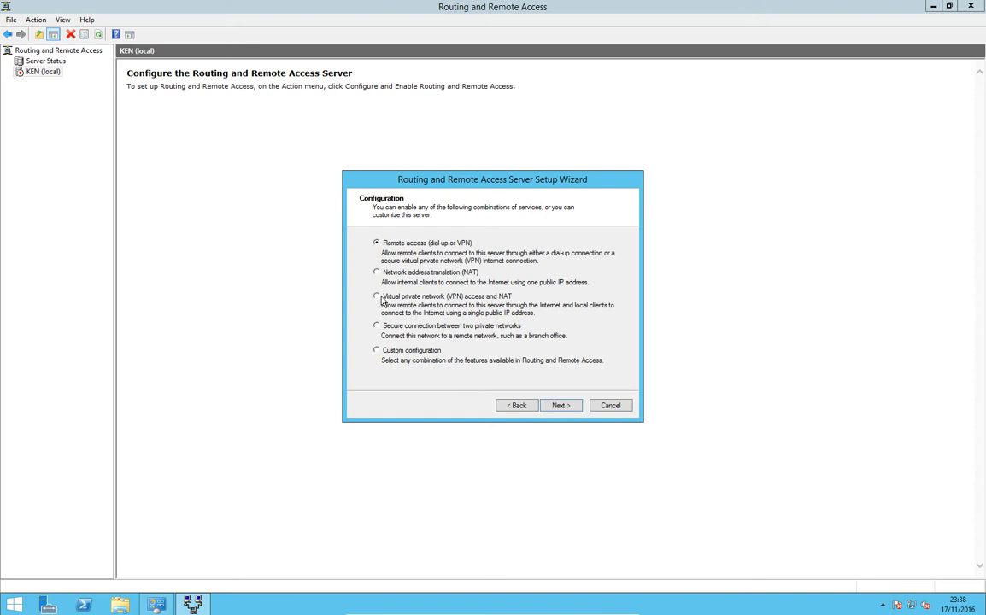
click(579, 406)
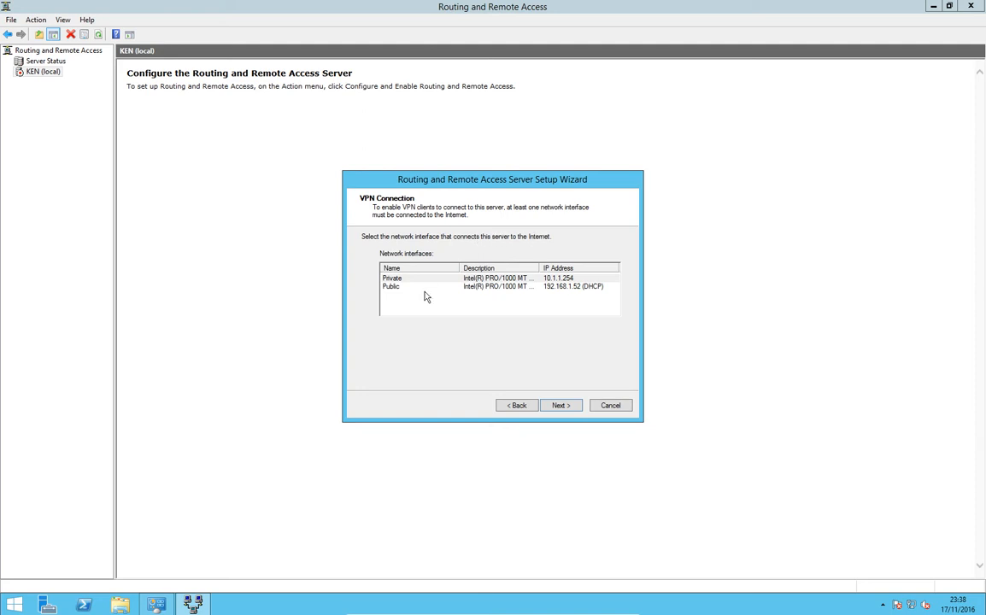
Step: Complete the server setup wizard with Public as the Internet interface, automatic IP address assignment and Routing and Remote Access authentication instead of RADIUS
click(397, 287)
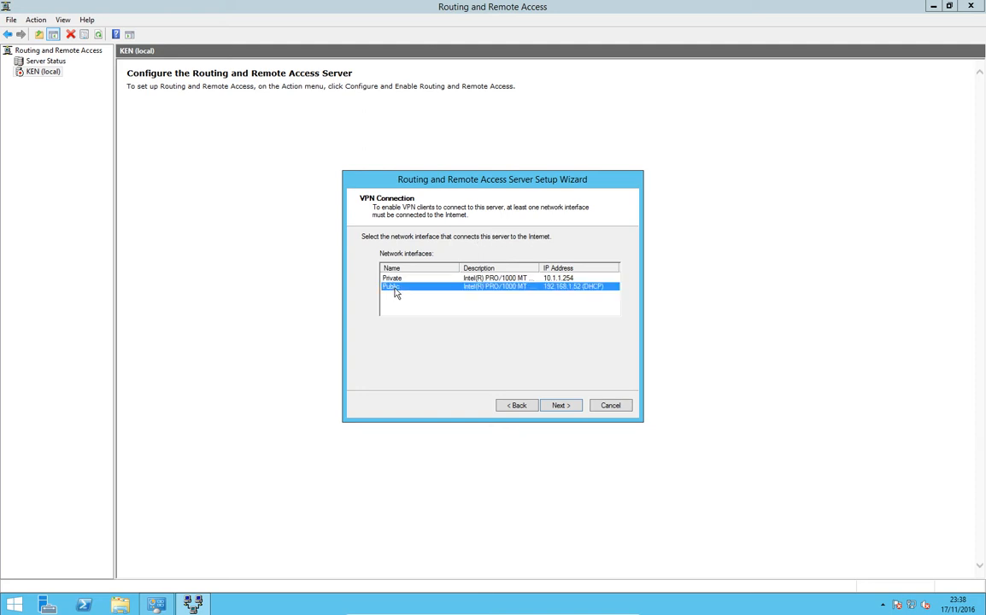
click(560, 405)
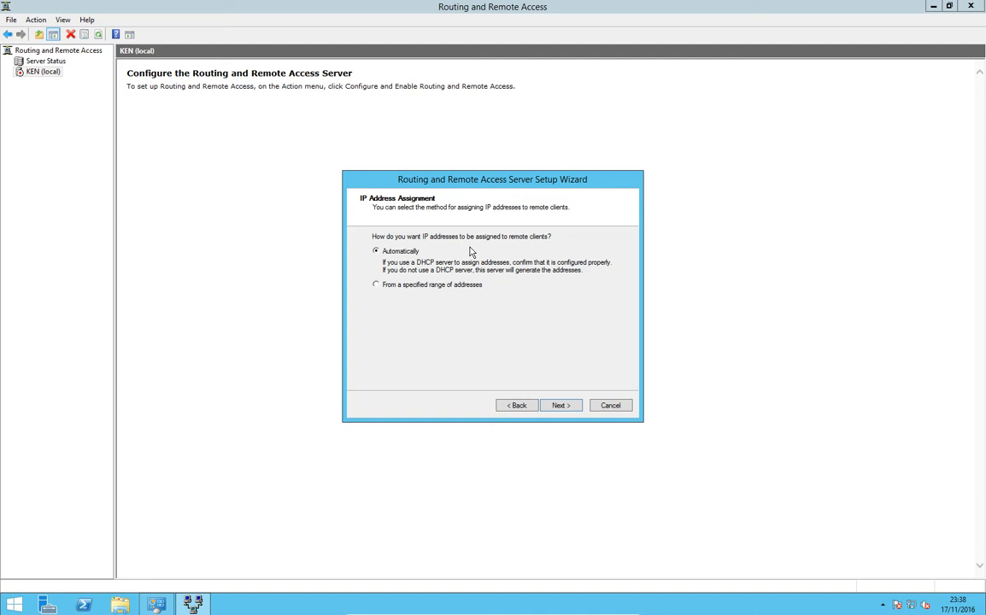
click(560, 405)
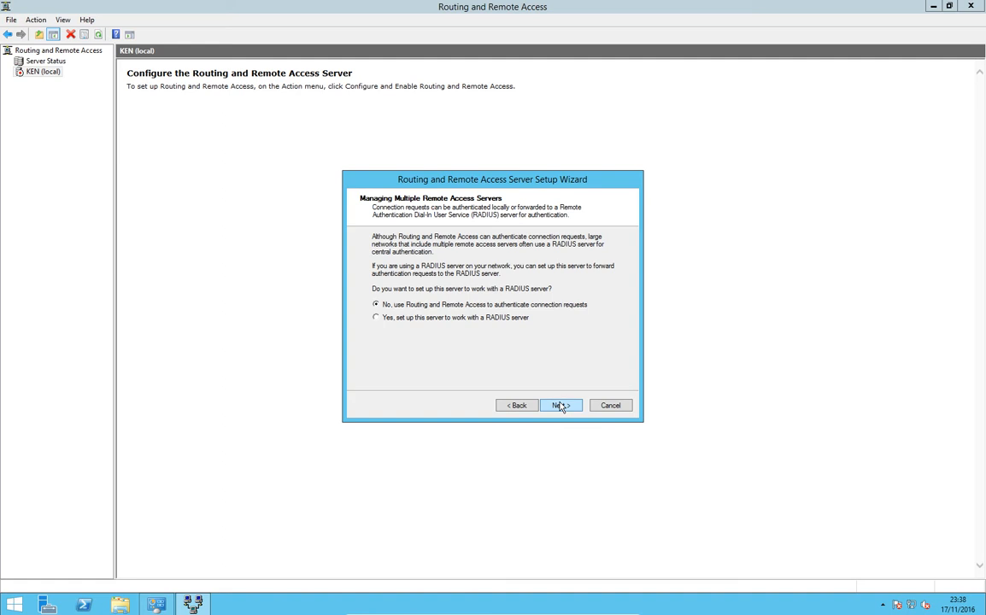
click(559, 405)
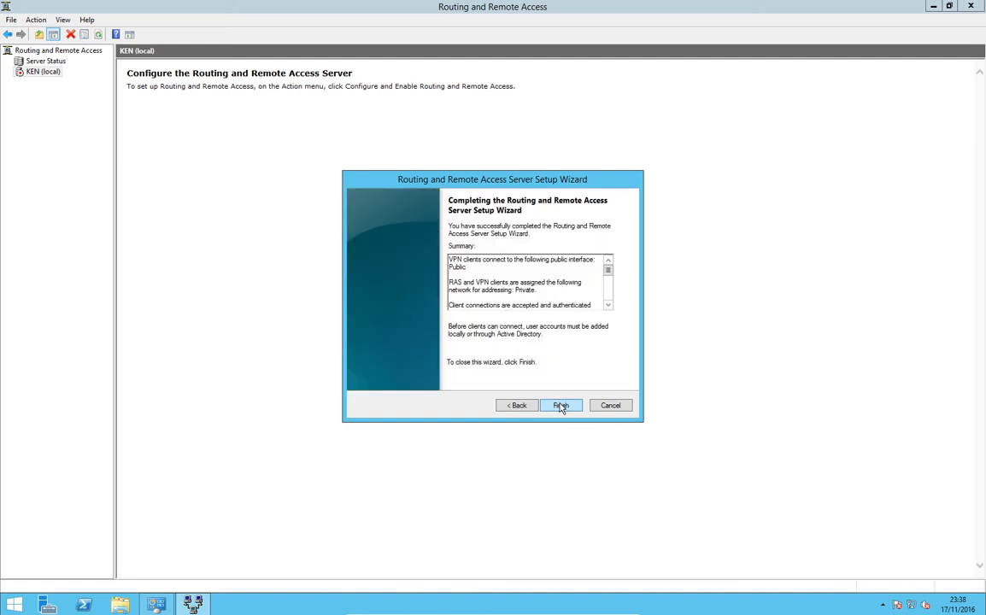
click(560, 406)
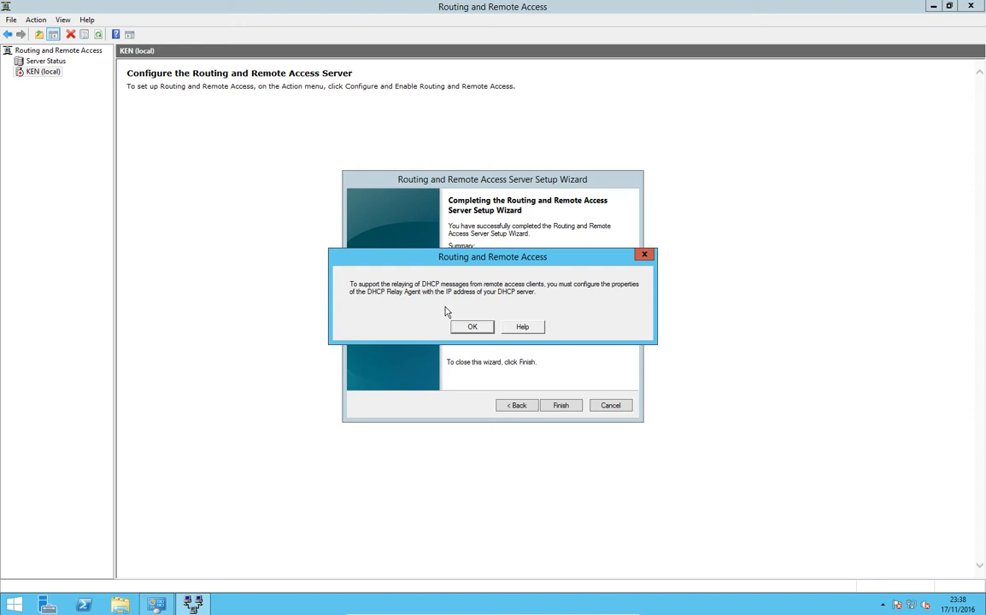
click(470, 328)
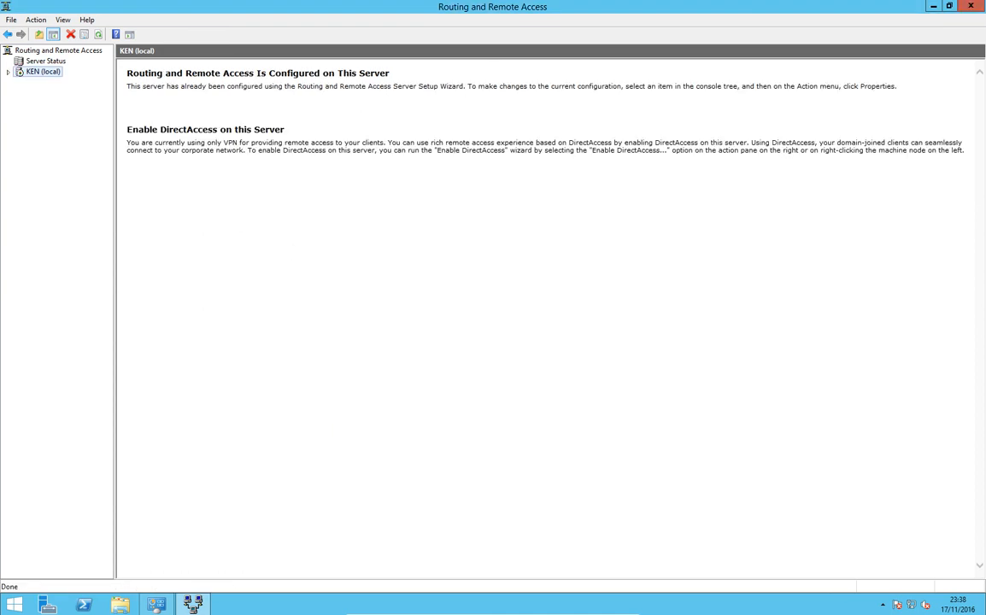
Step: Show the NAT interfaces under the local server's IPv4 node
click(7, 72)
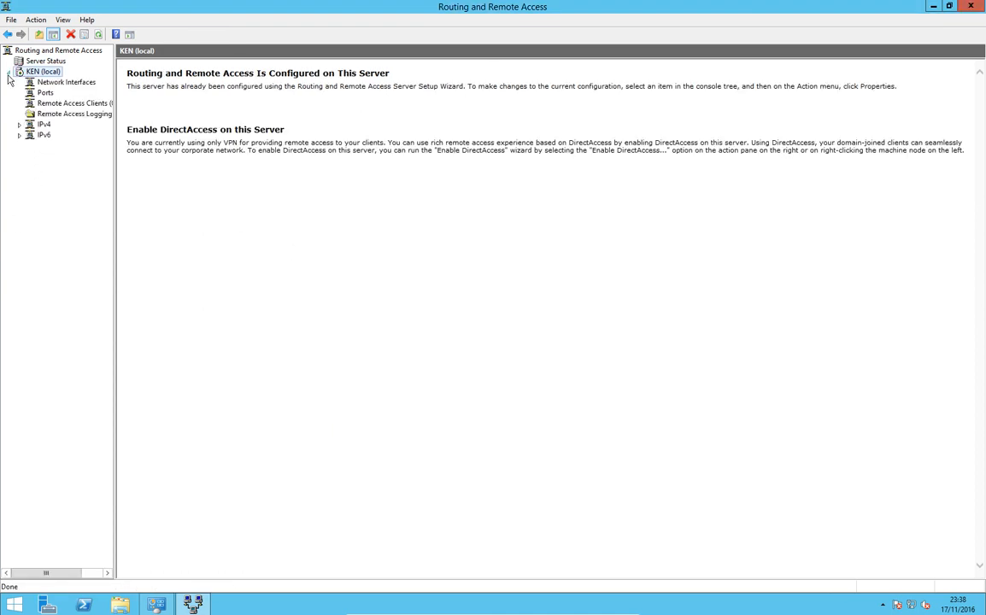
click(20, 125)
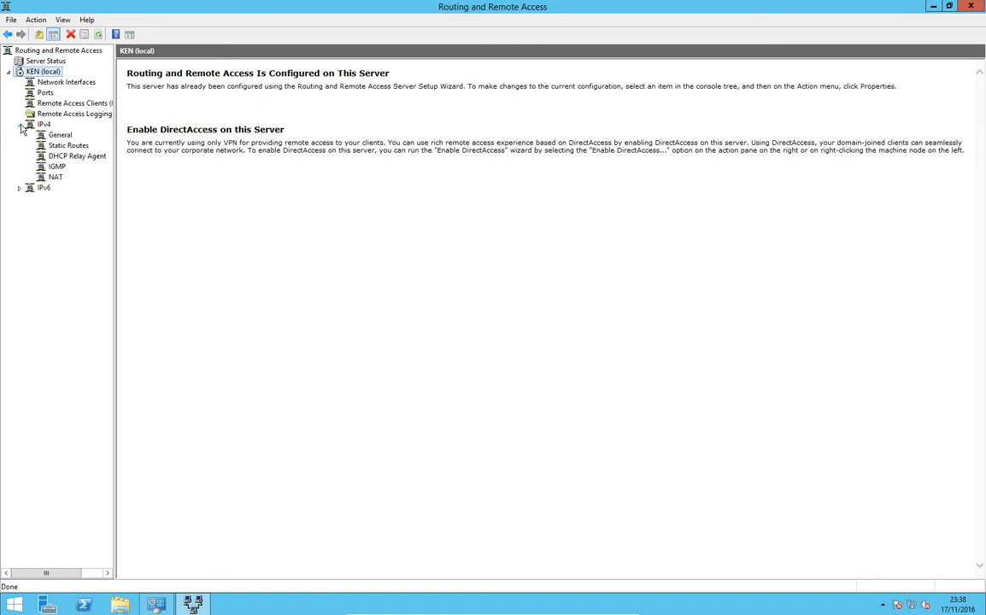
click(57, 177)
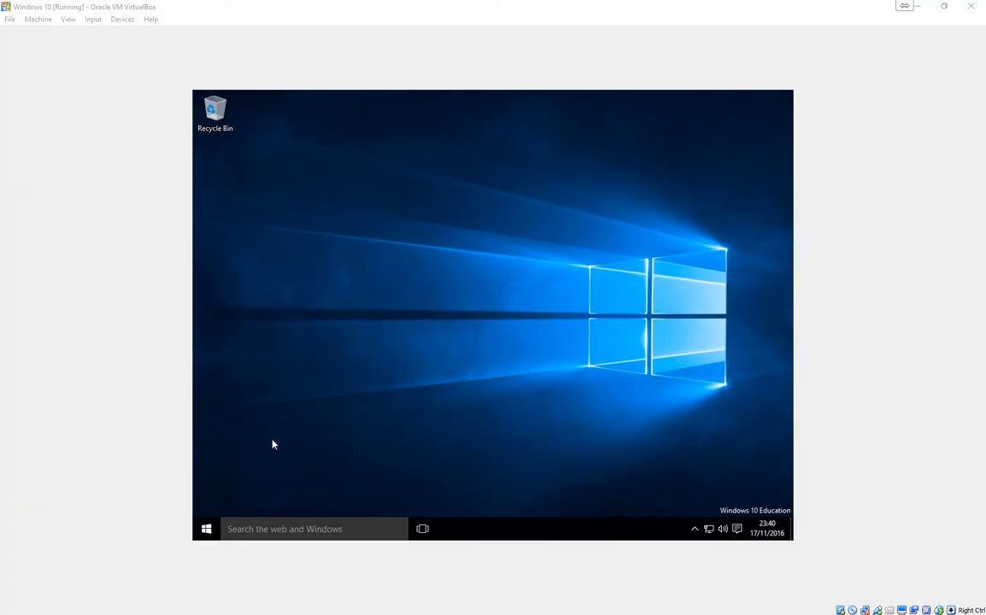
click(210, 529)
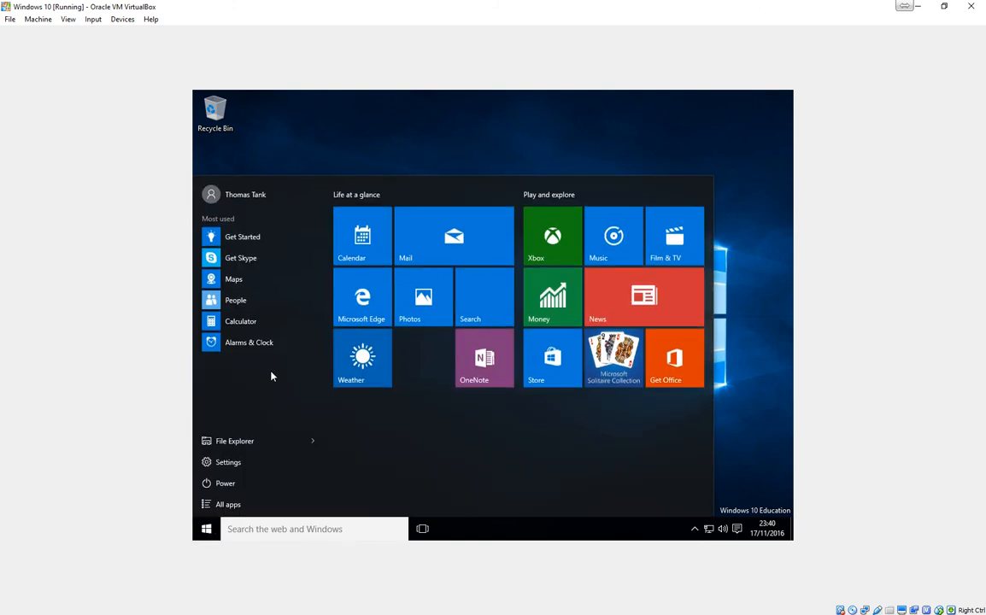
click(359, 311)
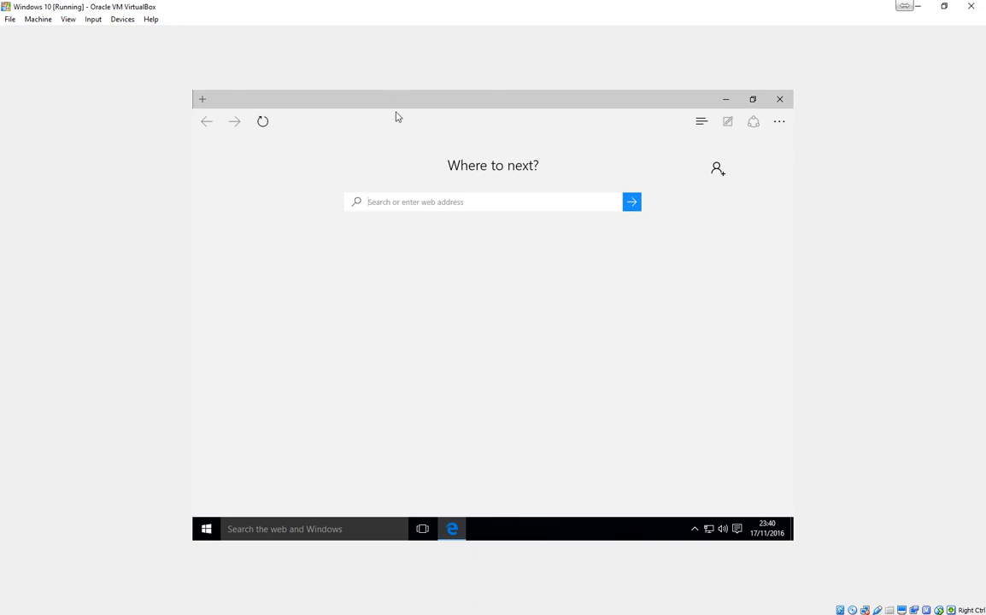
click(391, 204)
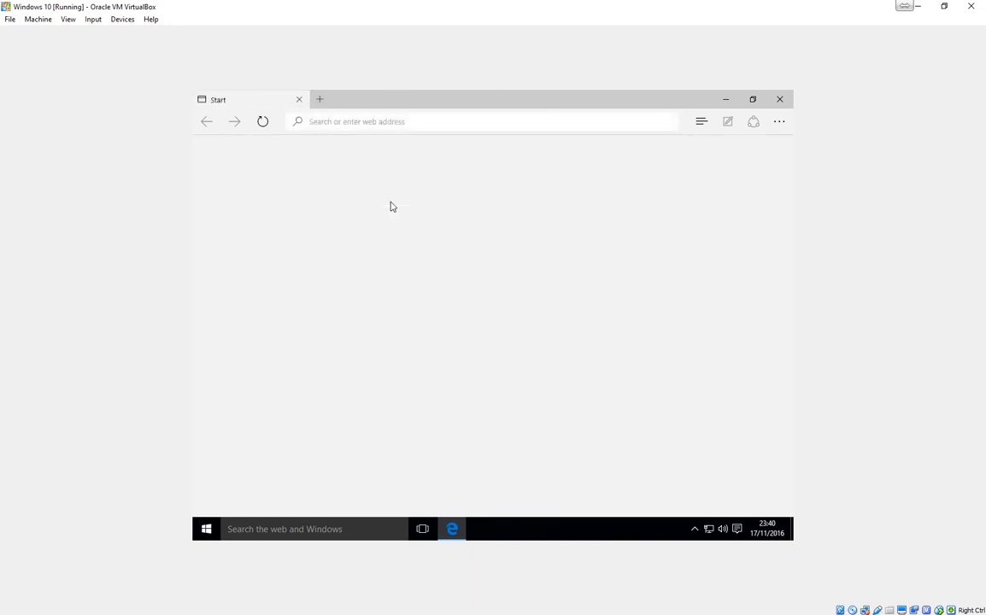
text(ww)
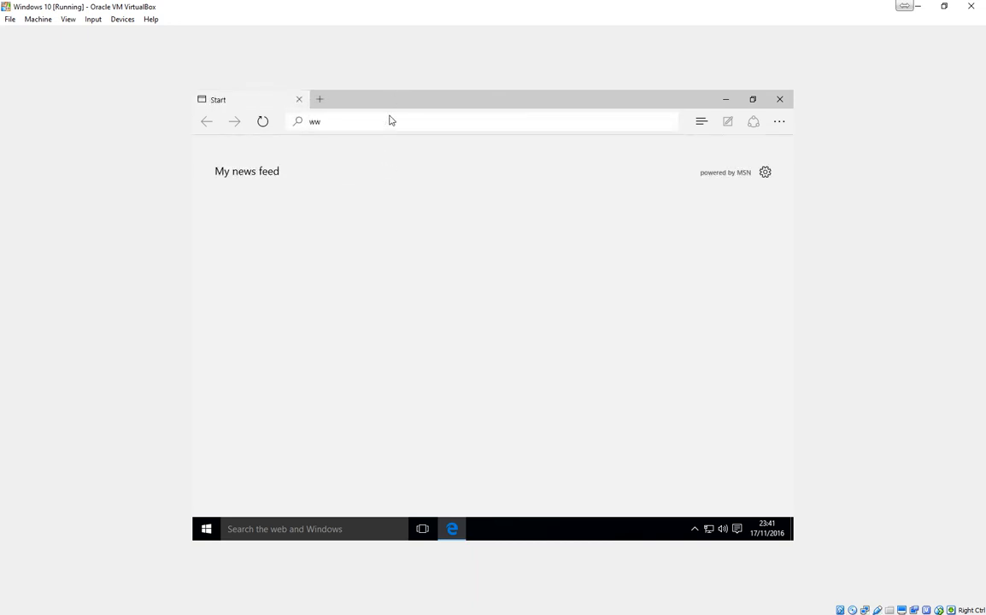
text(w.google.c)
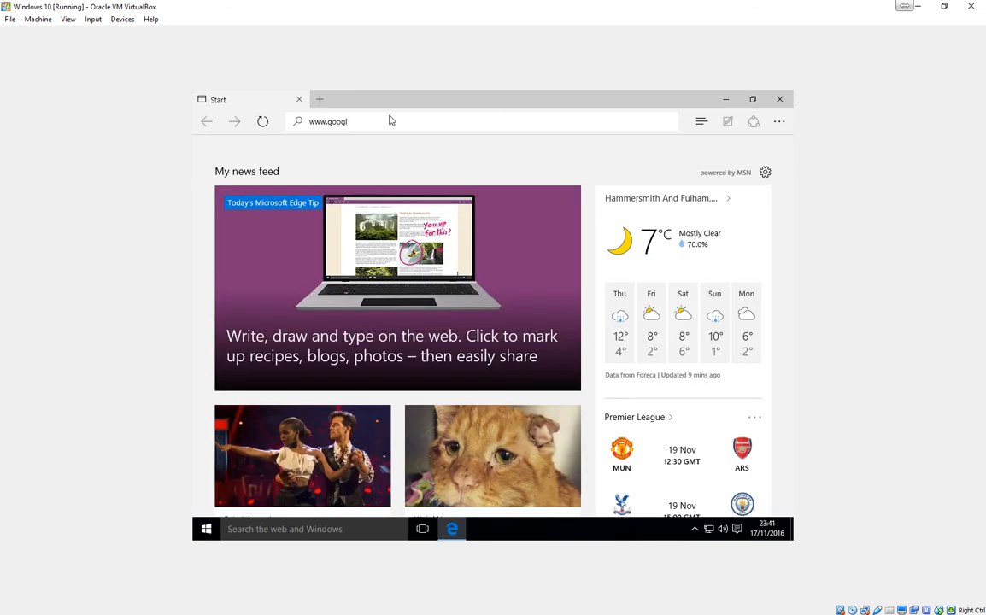
text(om)
key(Return)
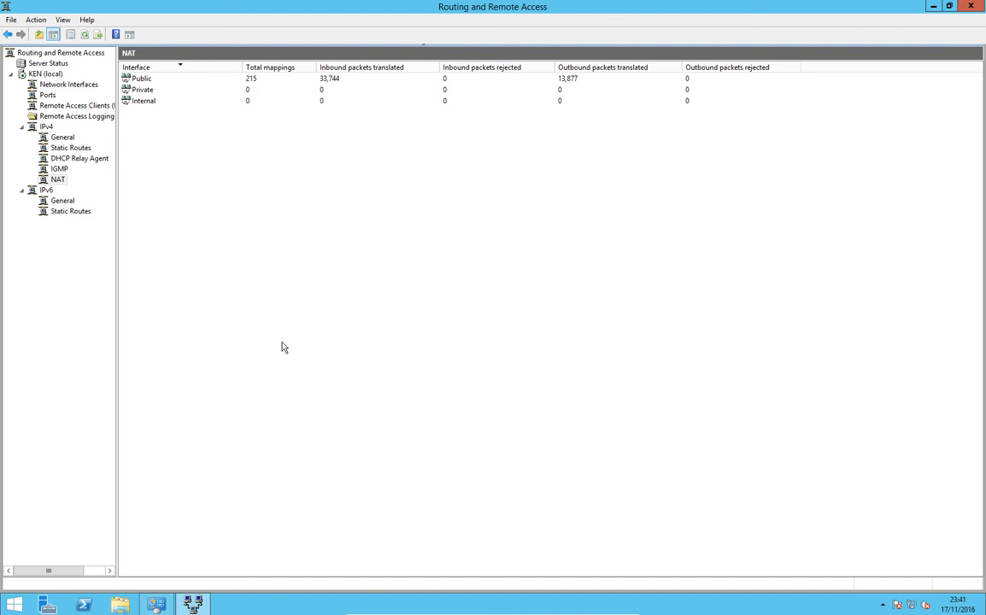
Step: Show the Public interface's NAT session mappings on the server, enlarge the table window and examine the address and port translations
click(254, 83)
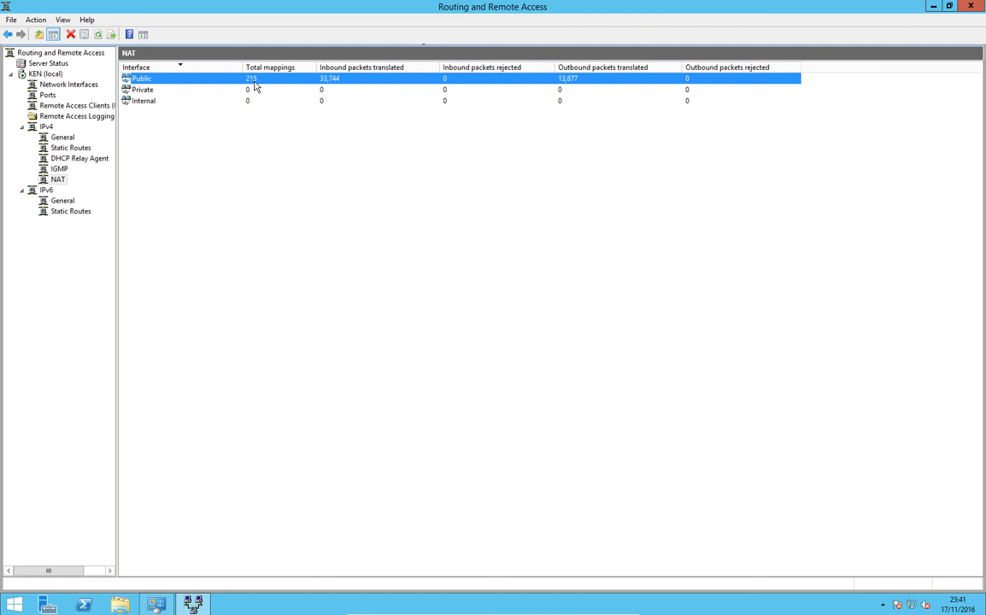
right_click(255, 77)
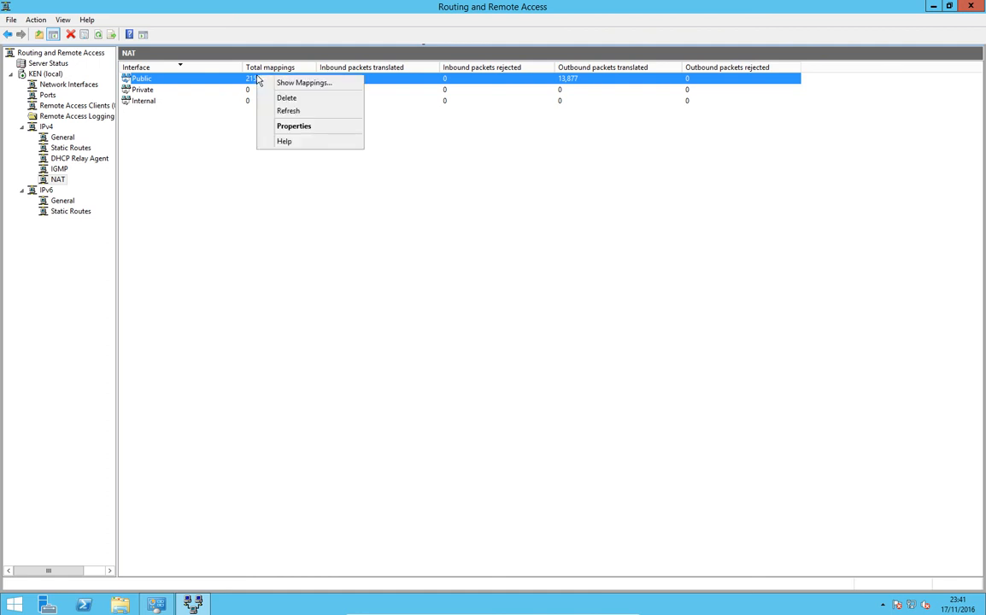
click(283, 85)
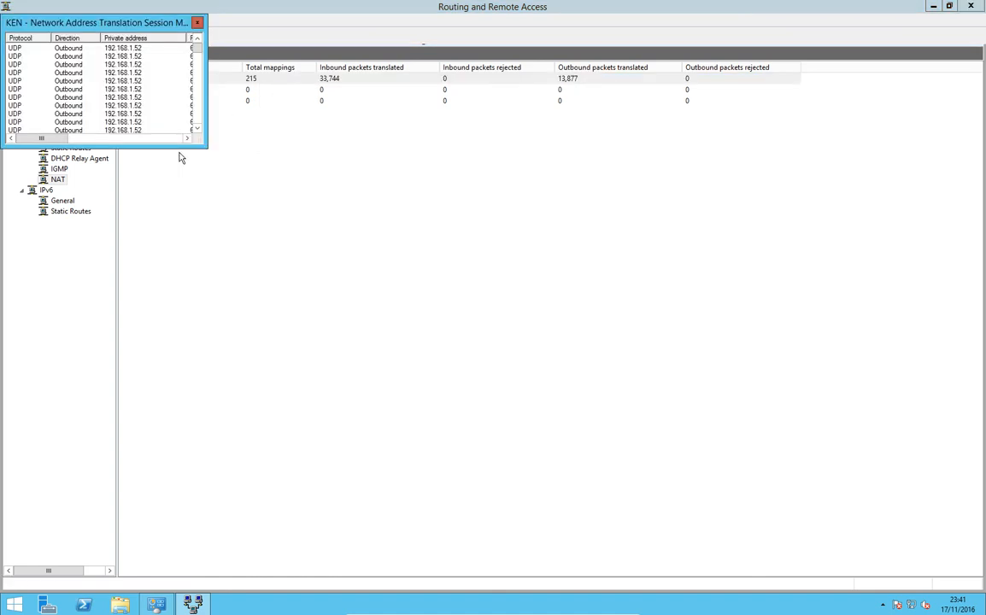
drag(205, 145, 593, 275)
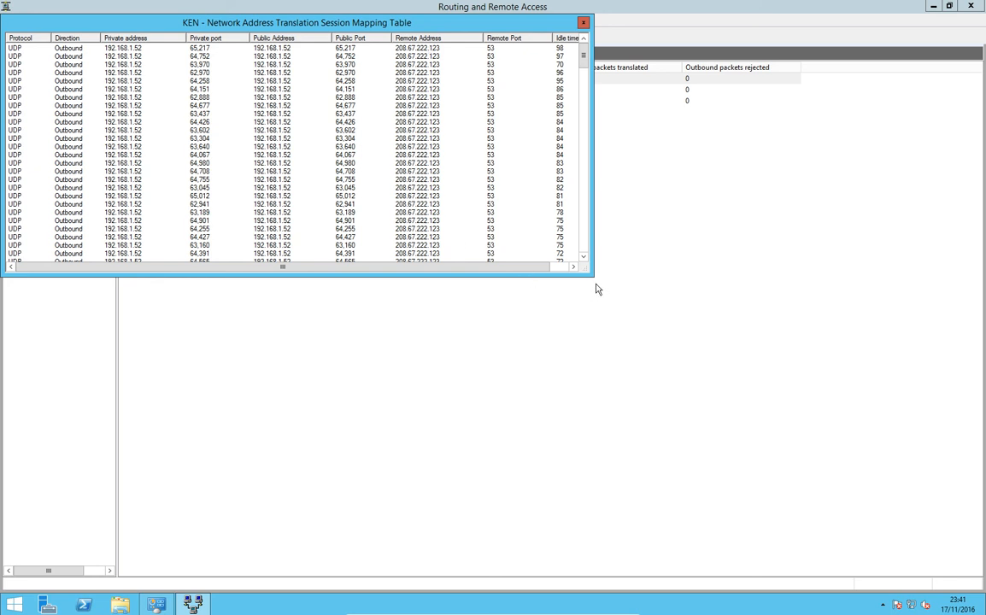
drag(586, 272, 906, 331)
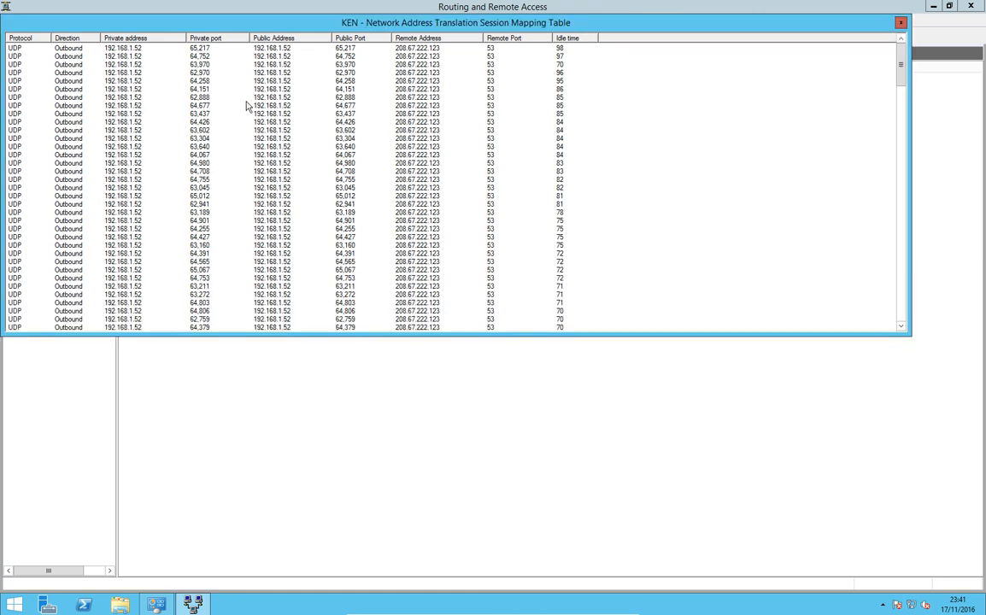
scroll(149, 137, down, 15)
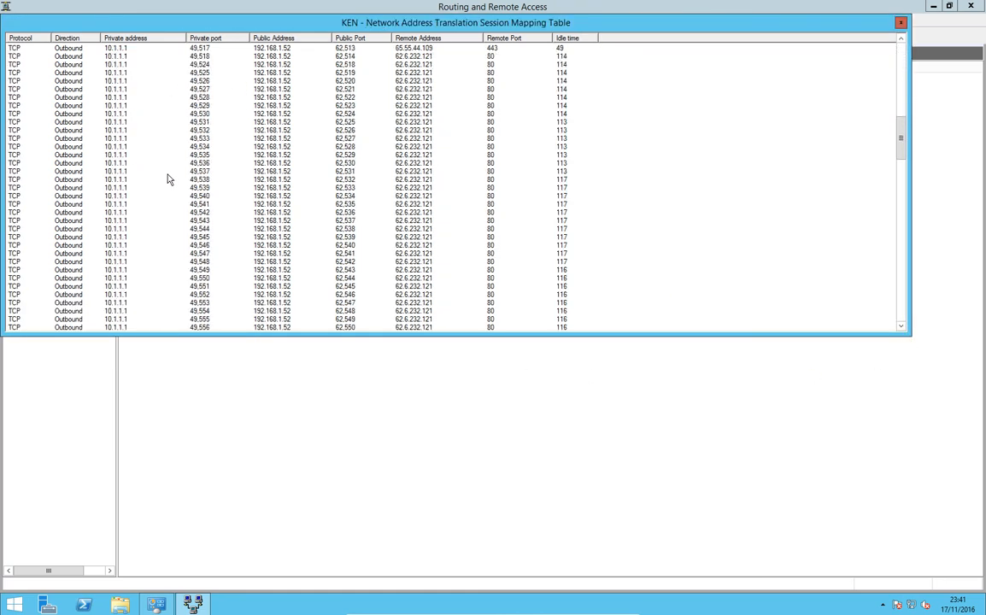
scroll(168, 179, down, 1)
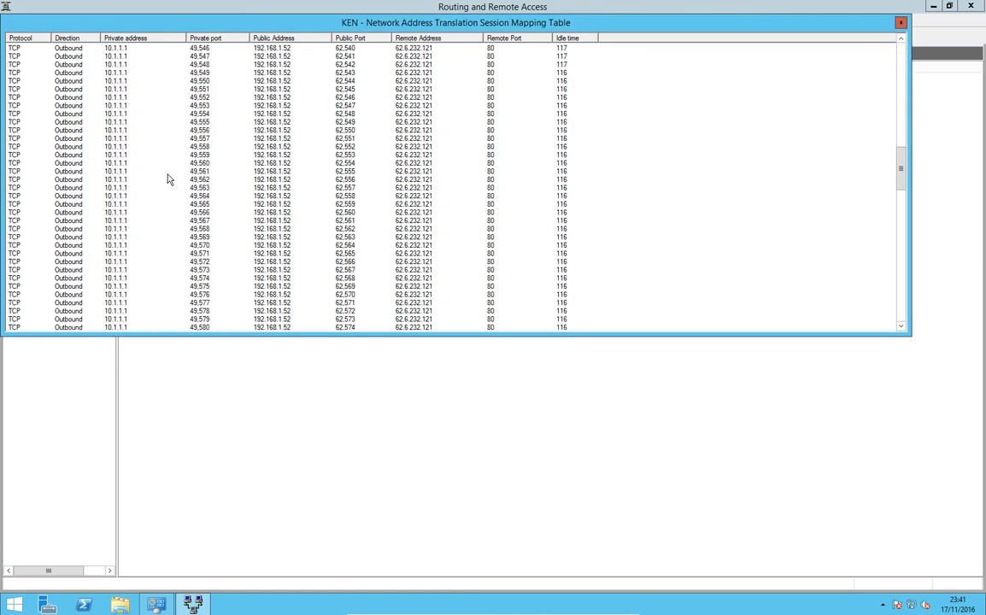
scroll(238, 180, down, 5)
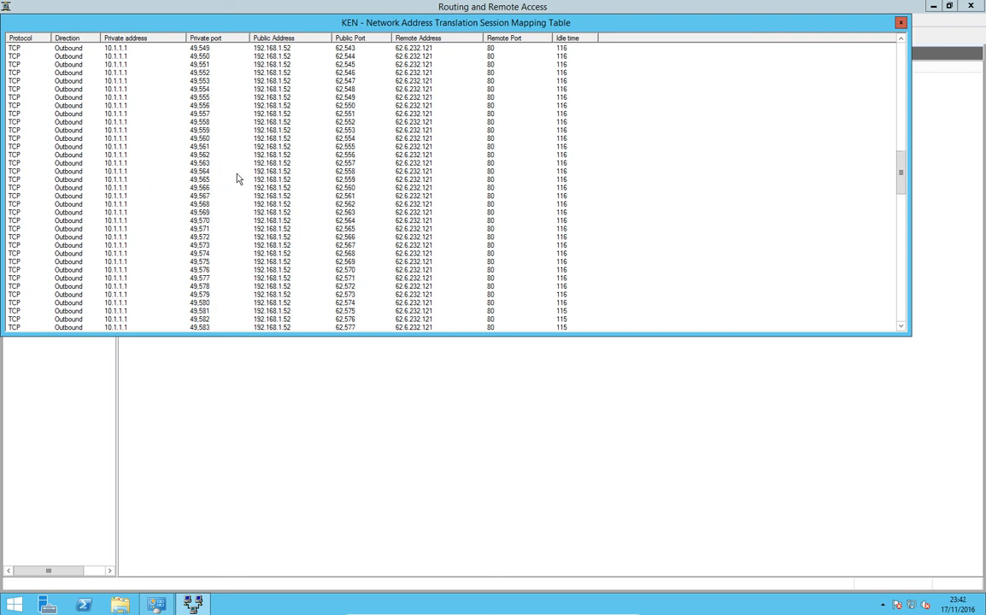